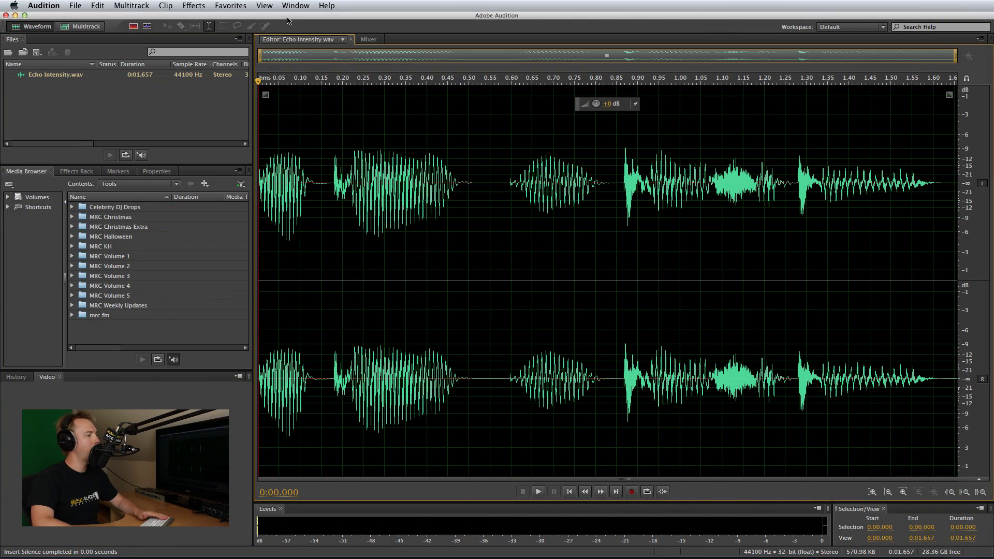
Play the clip, then insert 0:10.000 of silence at its end (1.636 s).
key("space")
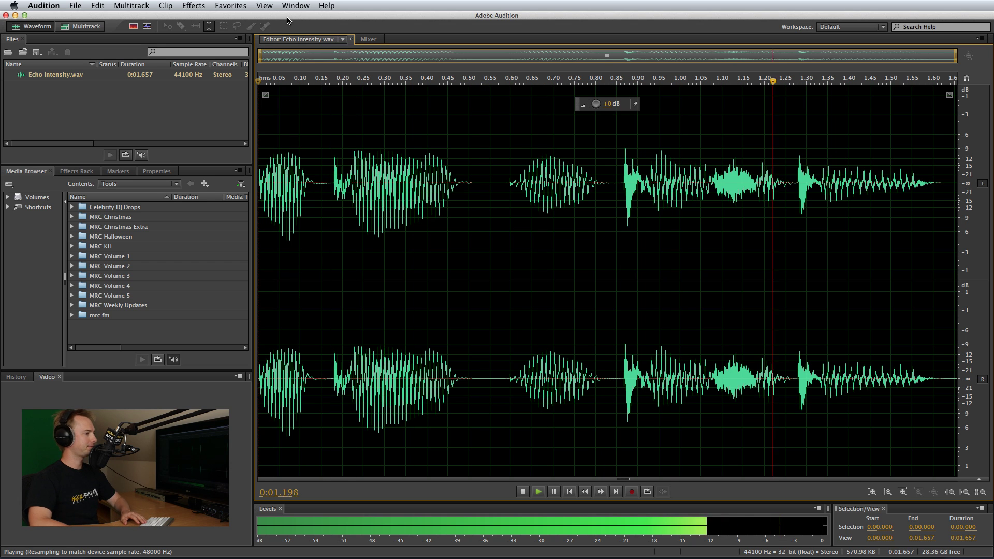
left_click(948, 178)
left_click(98, 6)
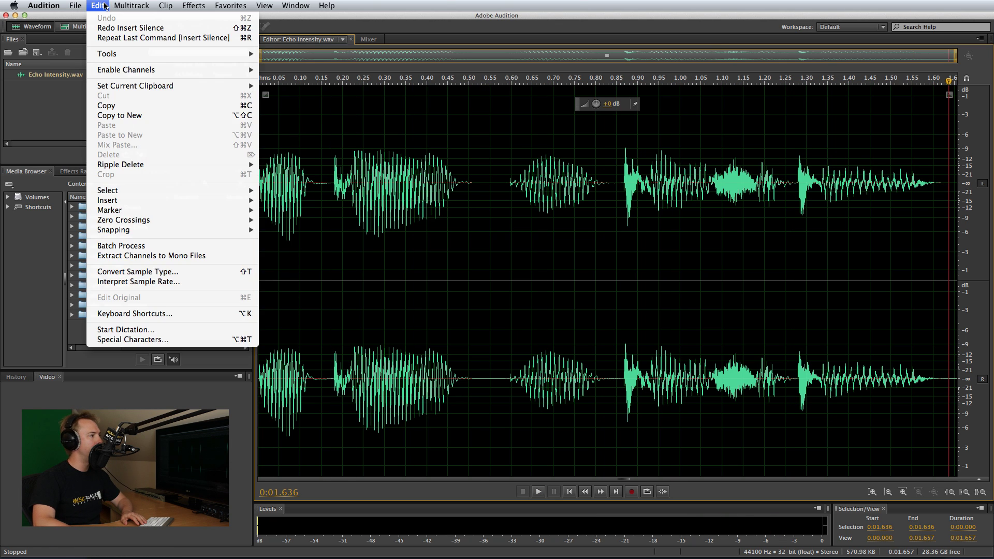
mouse_move(144, 201)
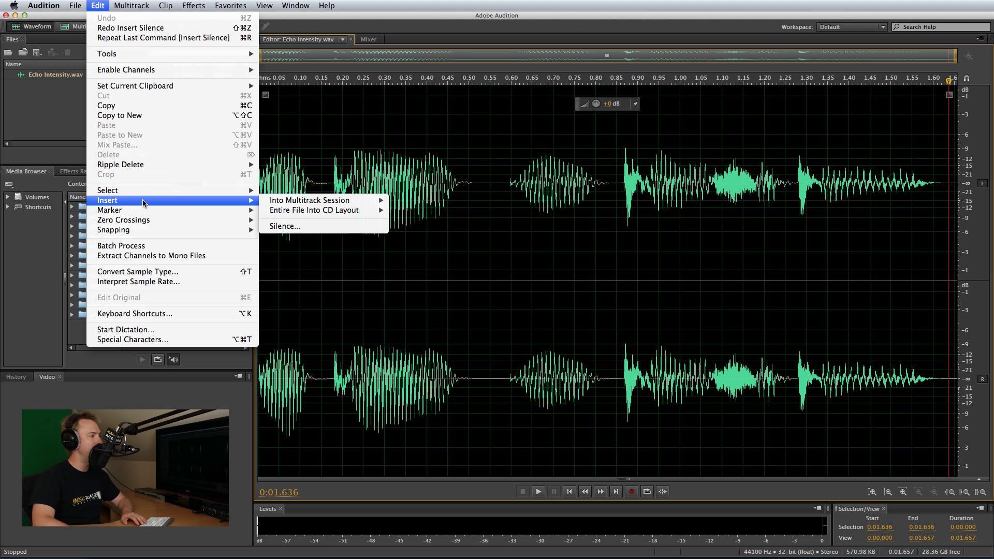
left_click(305, 228)
left_click(535, 298)
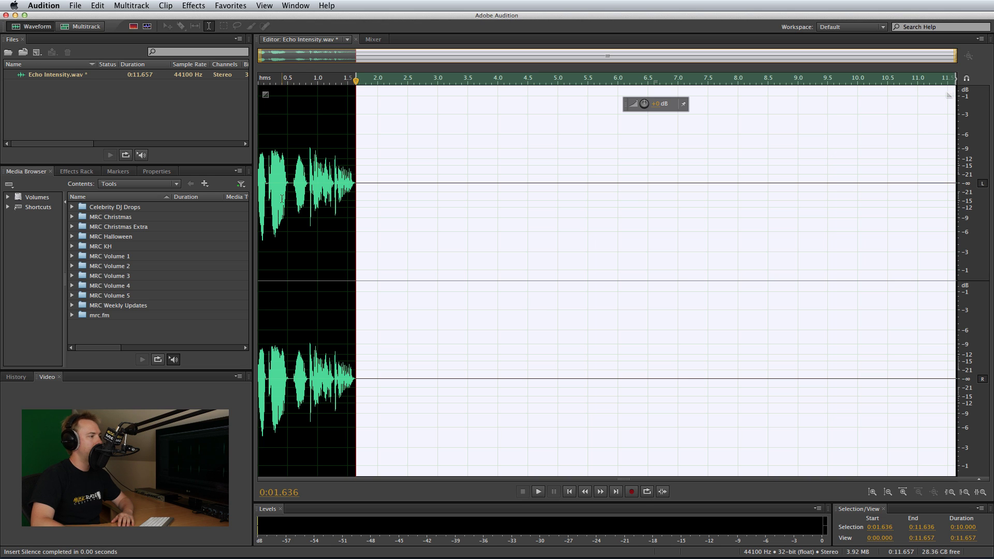
Select the whole file and open Echo with the (Default) preset: 348.80/232.60 ms delays, 63.96% feedback.
double_click(311, 211)
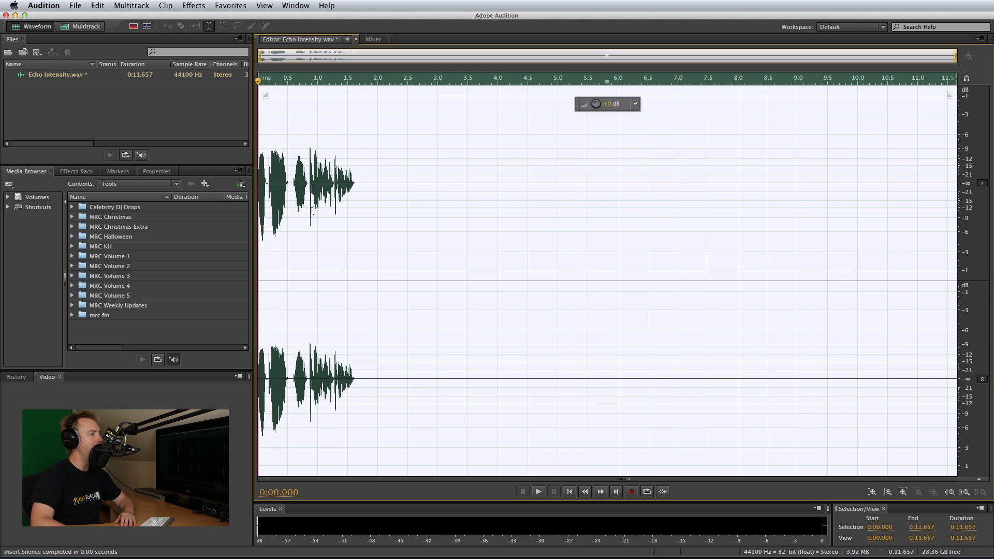
left_click(197, 8)
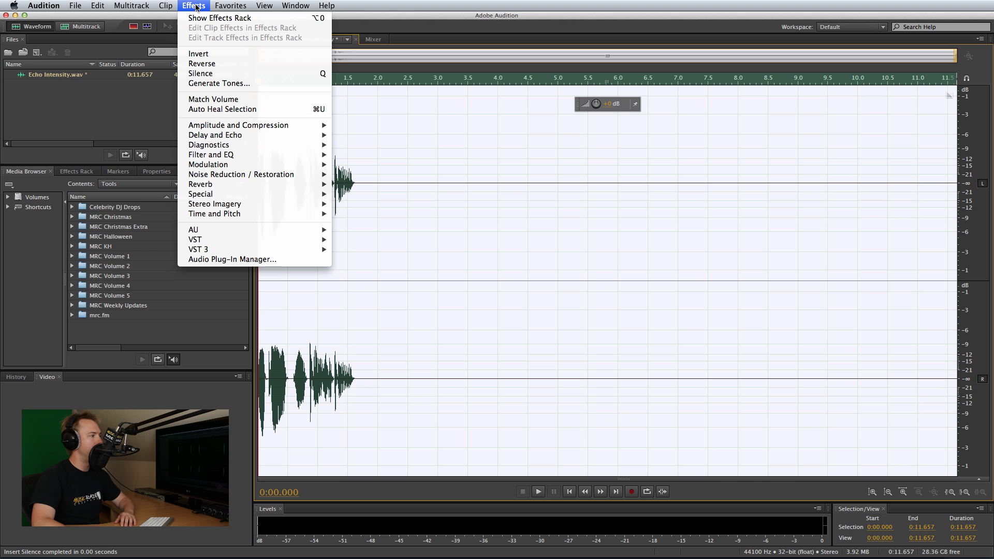
mouse_move(222, 135)
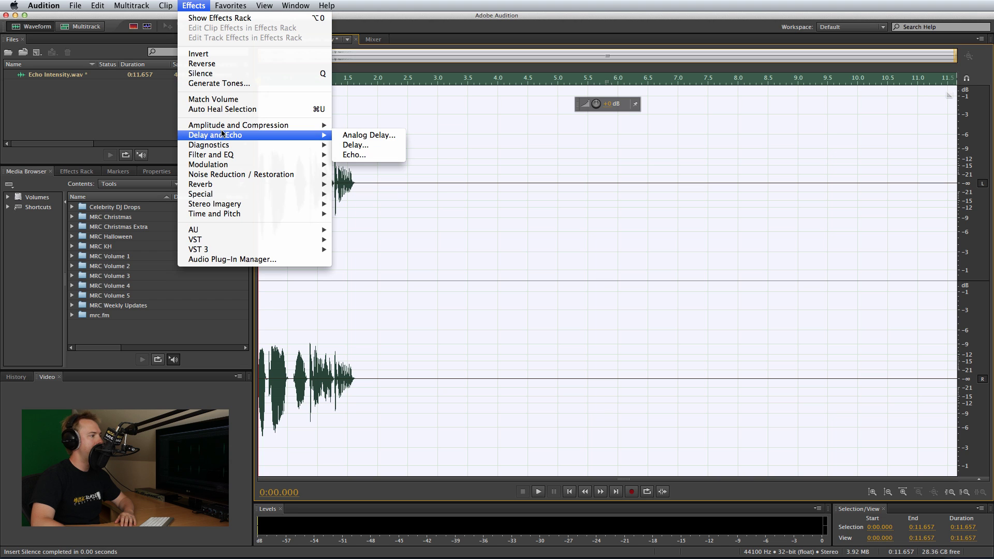
left_click(373, 155)
left_click(365, 194)
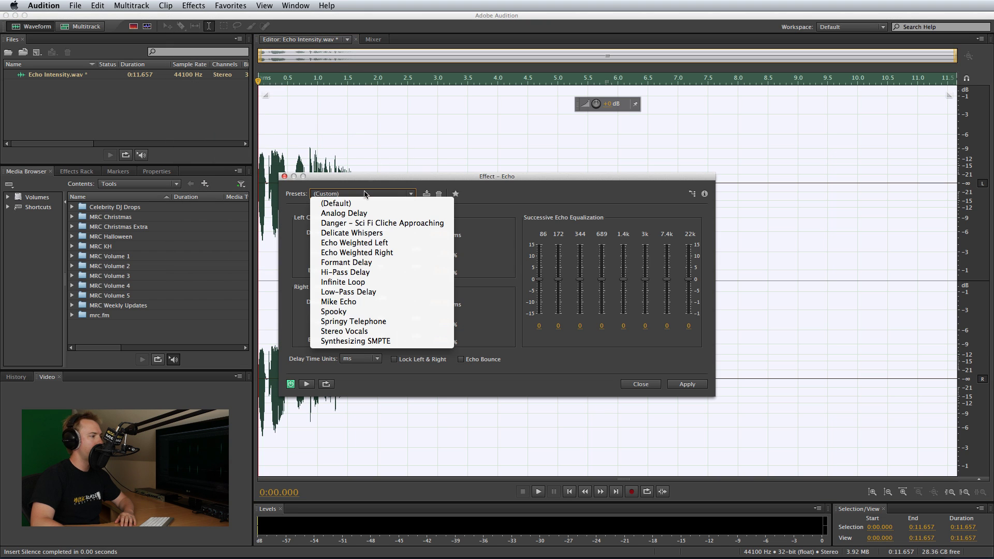
left_click(368, 203)
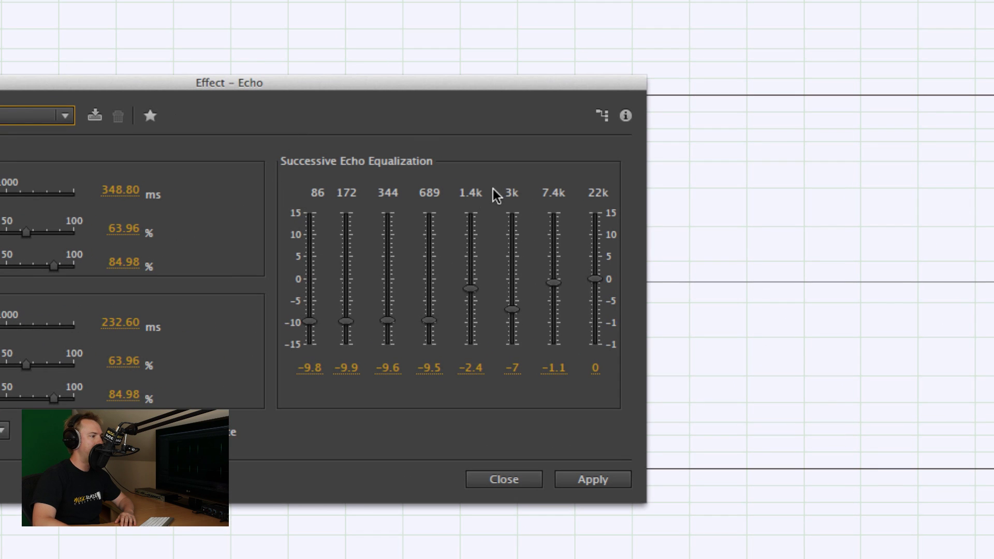
Set the 86, 172, 344 and 689 Hz successive echo EQ bands to 0.
left_click(310, 367)
type("0")
key("Return")
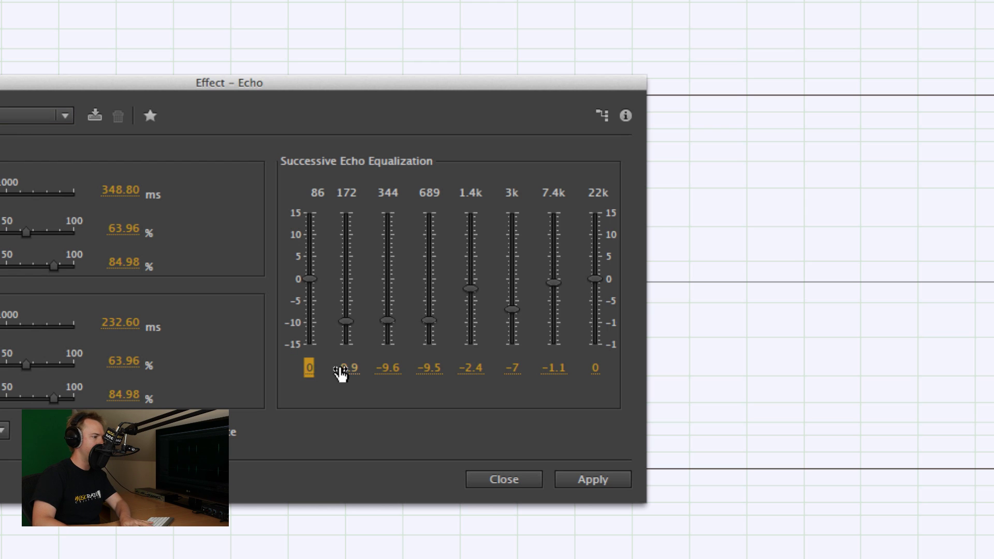
left_click(340, 371)
type("0")
key("Return")
left_click(401, 371)
type("0")
key("Return")
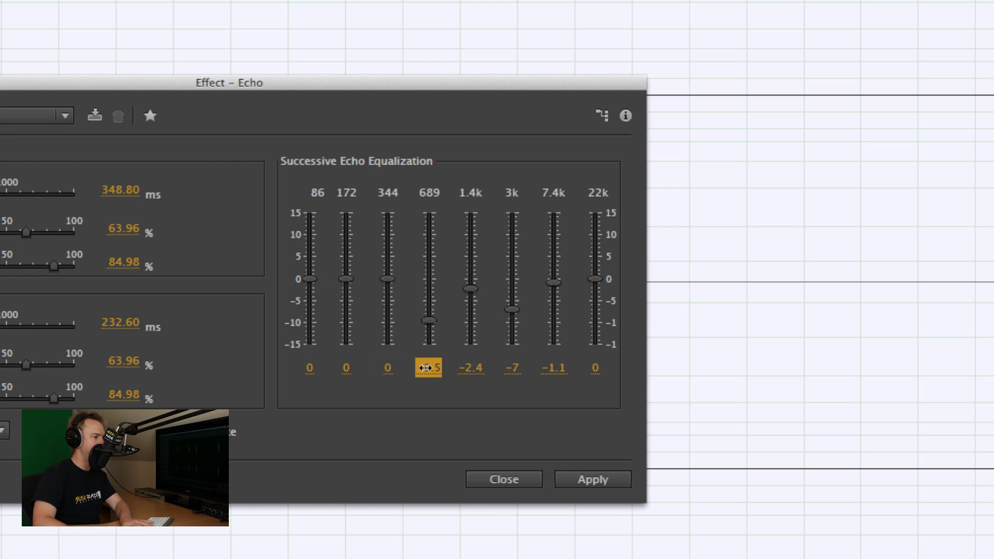
left_click(425, 367)
type("0")
key("Return")
Set the 1.4k, 3k, 7.4k and 22k successive echo EQ bands to 0.
left_click(472, 369)
type("0")
key("Return")
left_click(507, 370)
type("0")
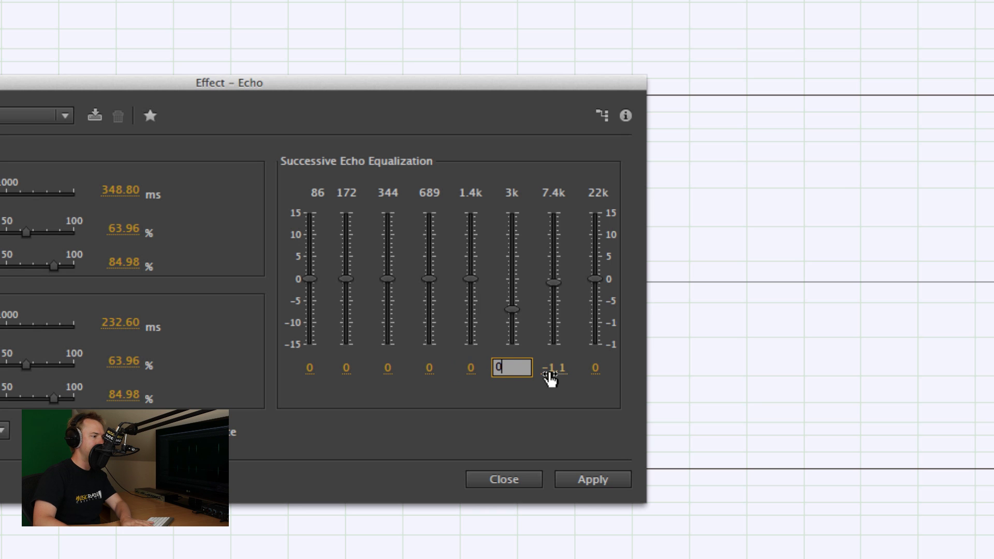
key("Return")
left_click(550, 378)
type("0")
key("Return")
left_click(607, 369)
type("0")
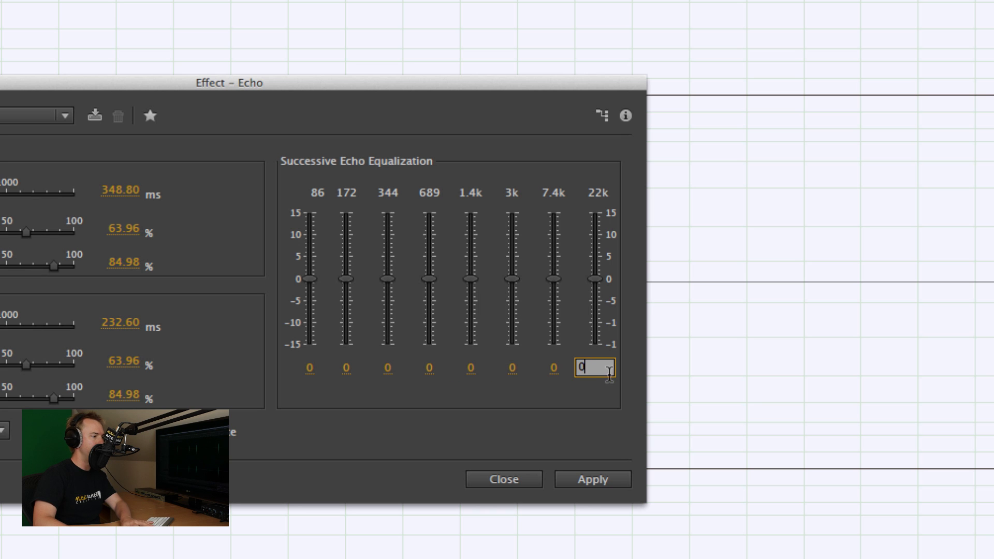
key("Return")
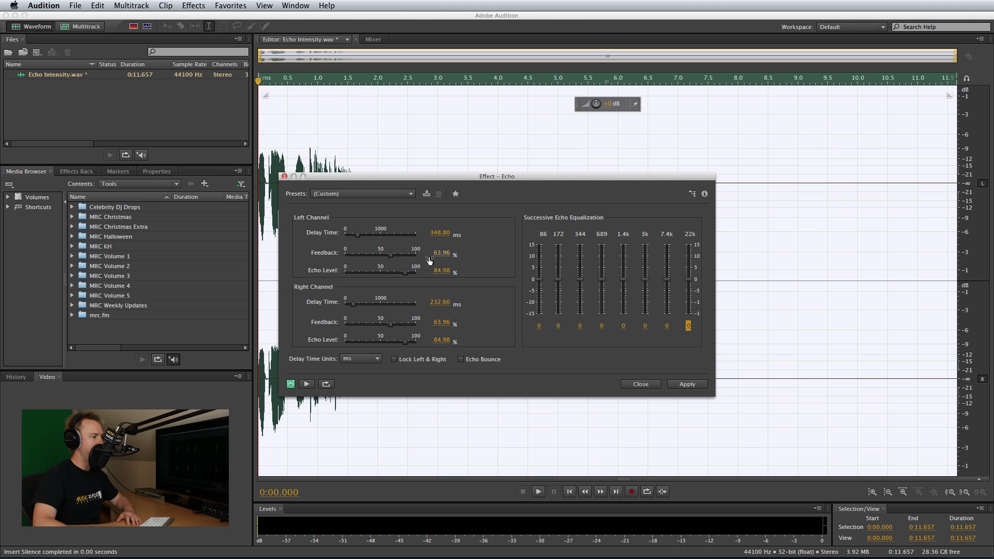
Set both Left and Right channel Feedback to 100%.
left_click(441, 254)
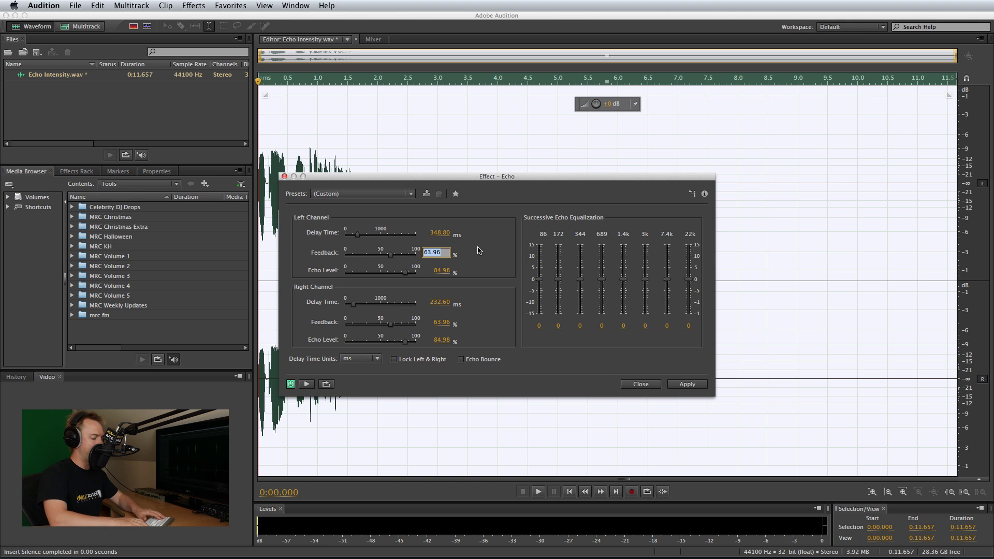
type("100")
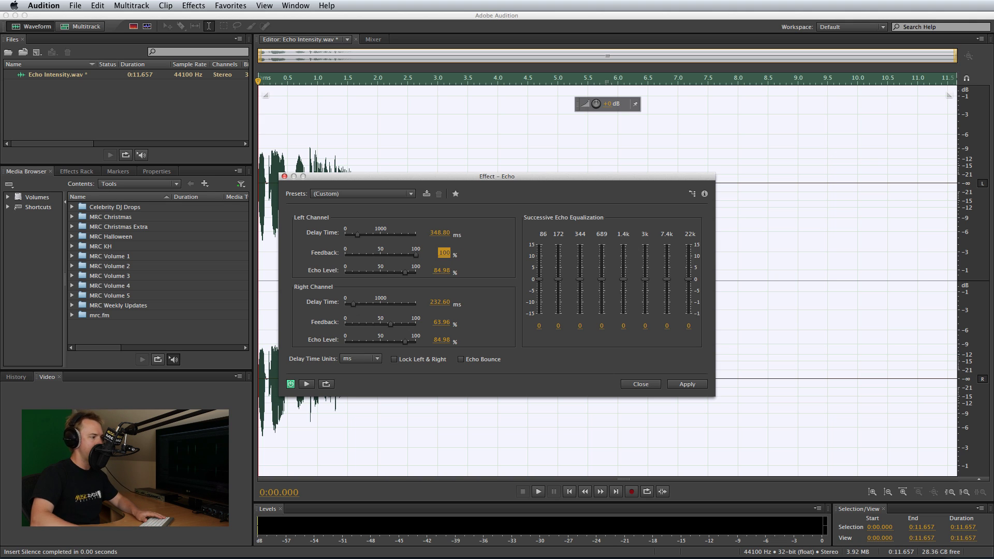
left_click(445, 321)
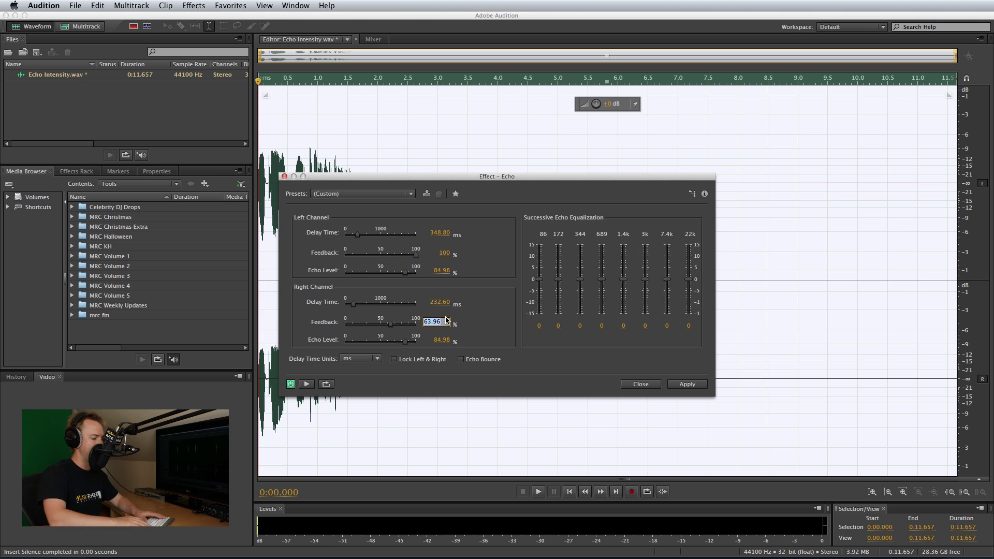
type("100")
key("Return")
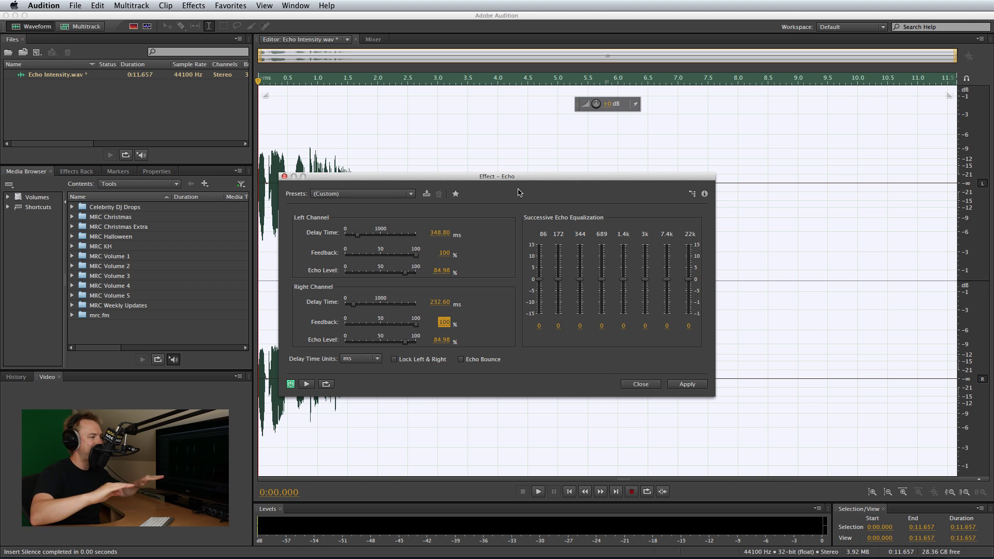
Preview the echo, then apply it across the full 11.657-second file.
left_click(307, 384)
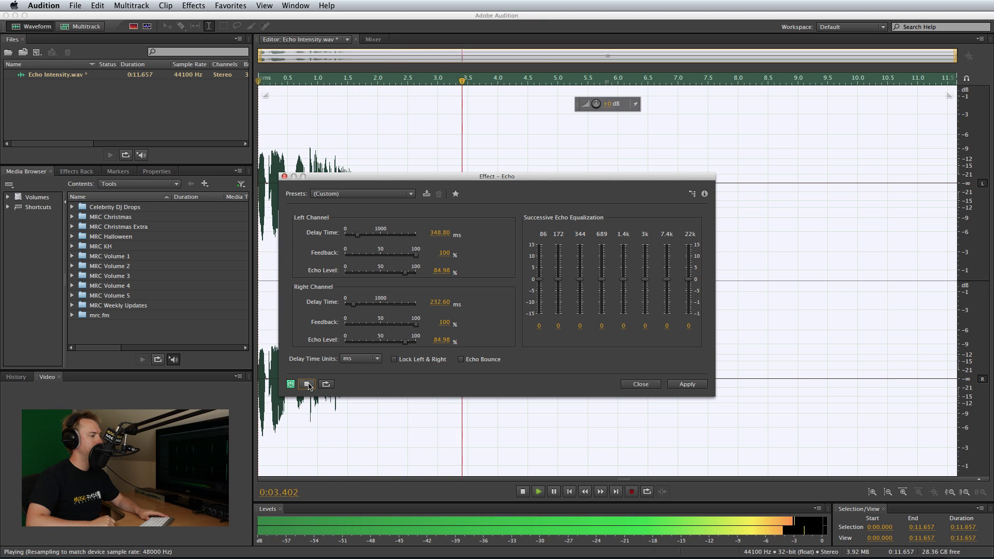
left_click(307, 384)
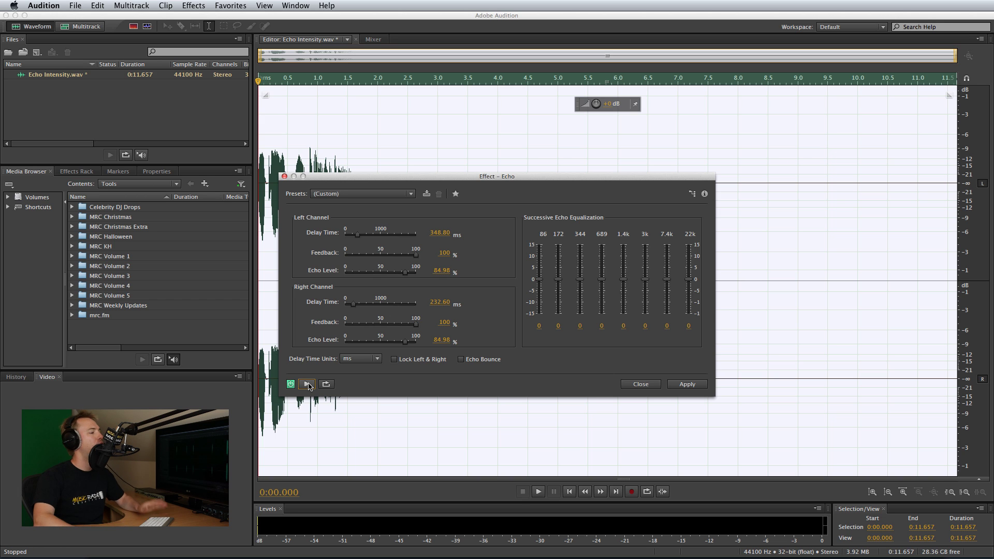
left_click(688, 384)
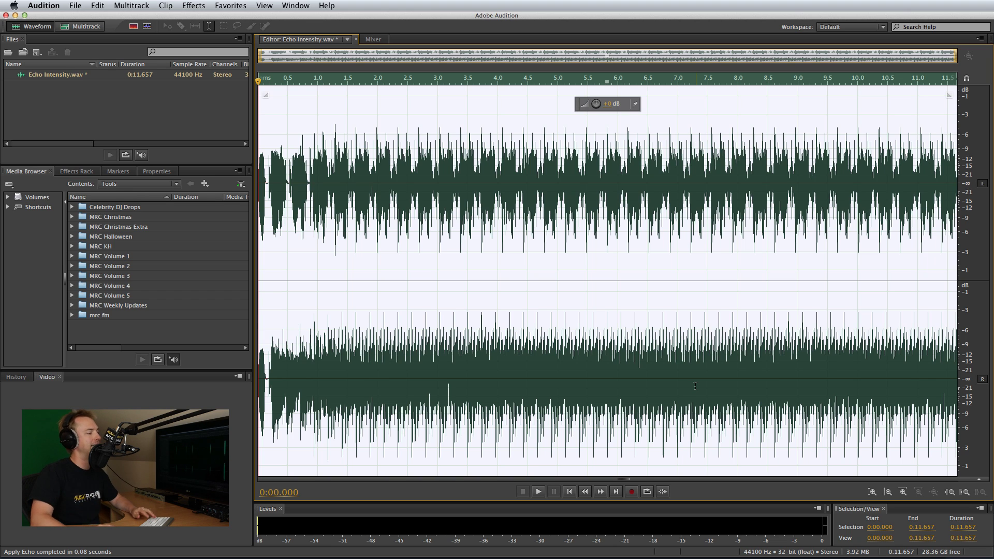
Undo the applied echo and reopen the Echo effect.
key("super+z")
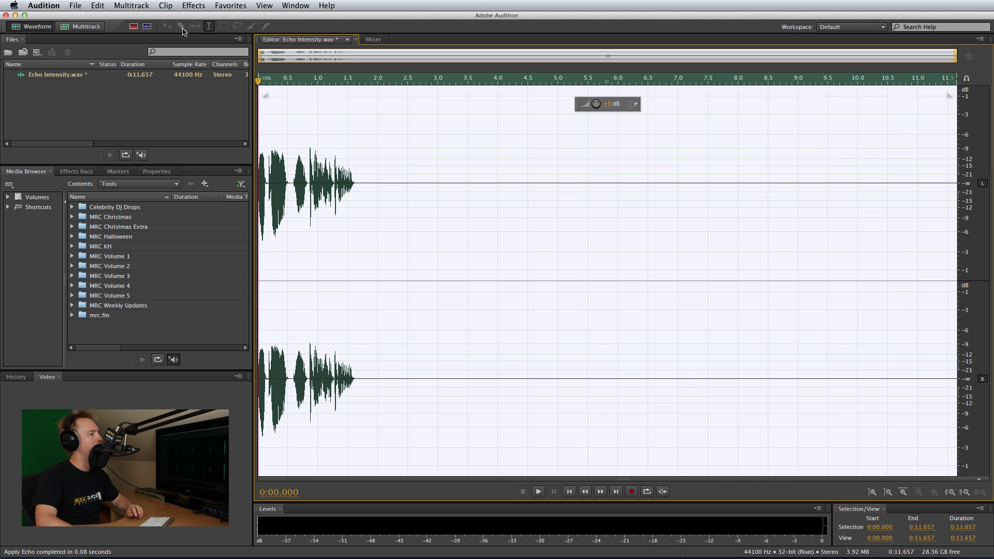
left_click(189, 6)
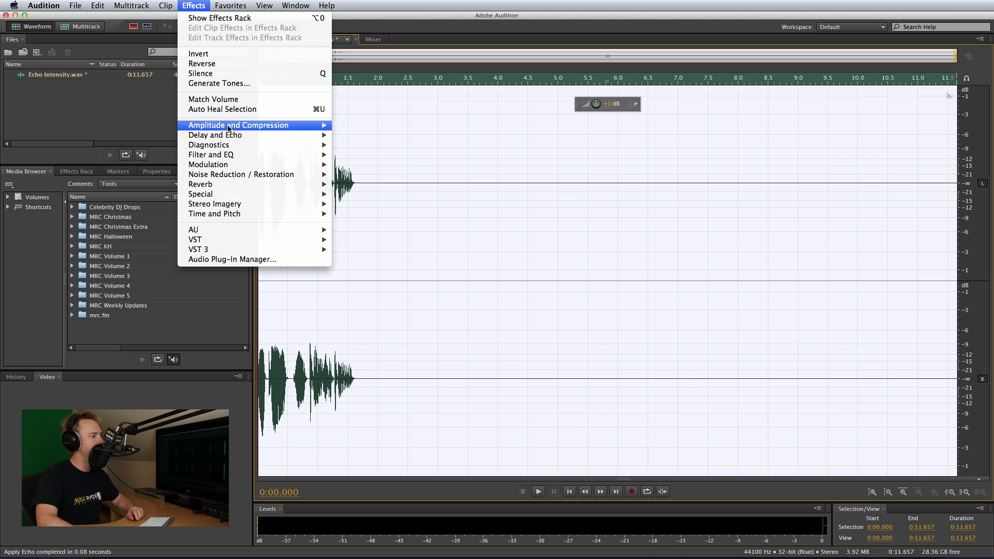
mouse_move(239, 138)
left_click(389, 154)
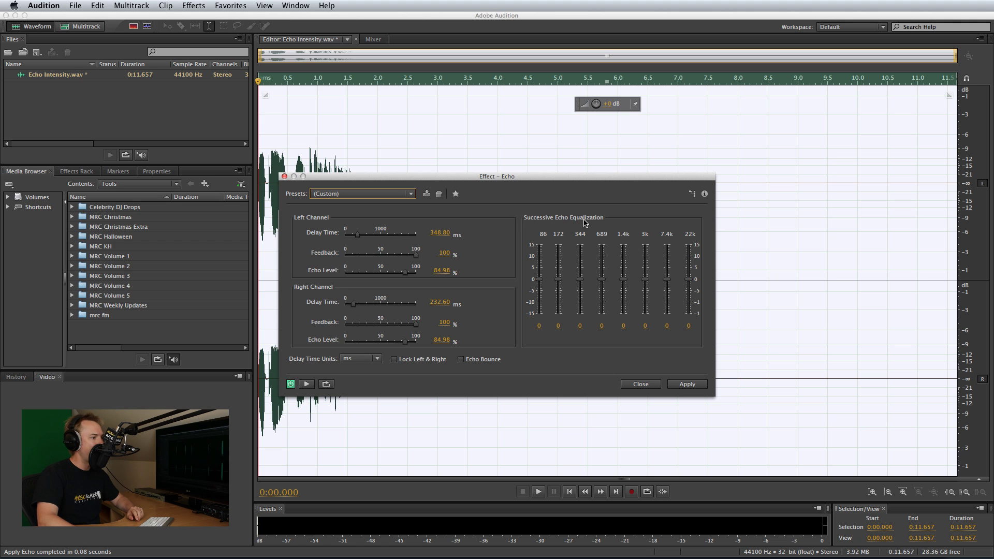
Set the 86, 172, 344, 689 Hz and 1.4k echo EQ bands to 1.
left_click(540, 329)
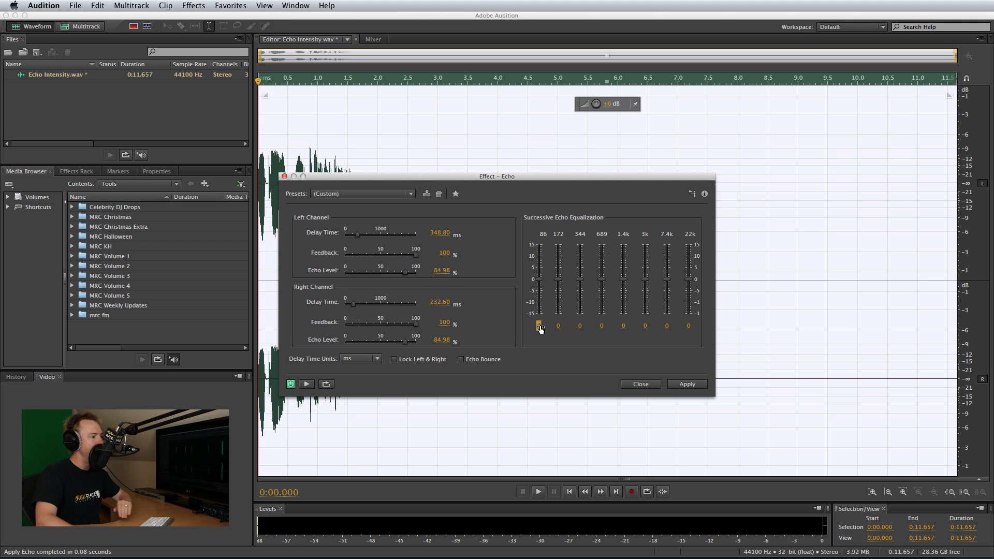
type("1")
left_click(558, 326)
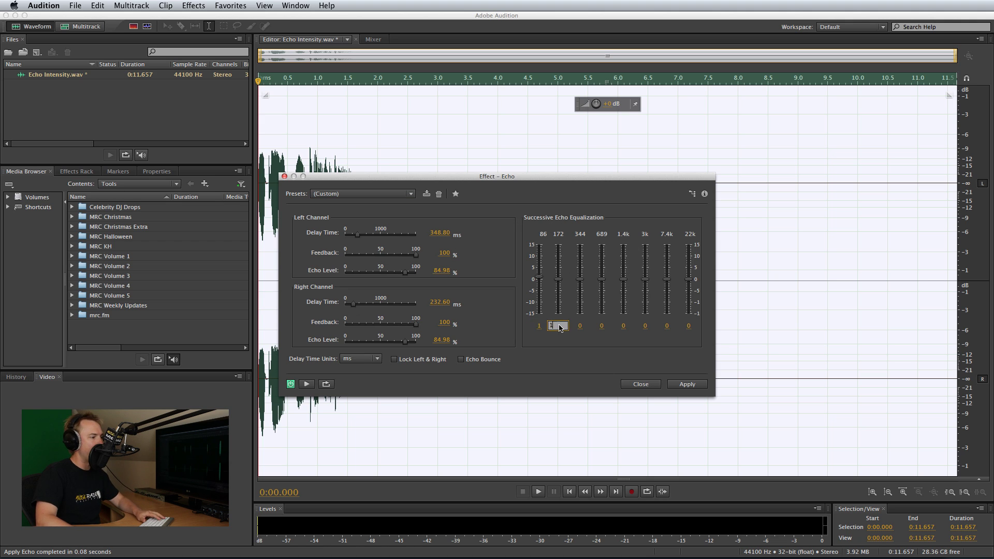
type("1")
left_click(579, 325)
type("1")
left_click(602, 327)
type("1")
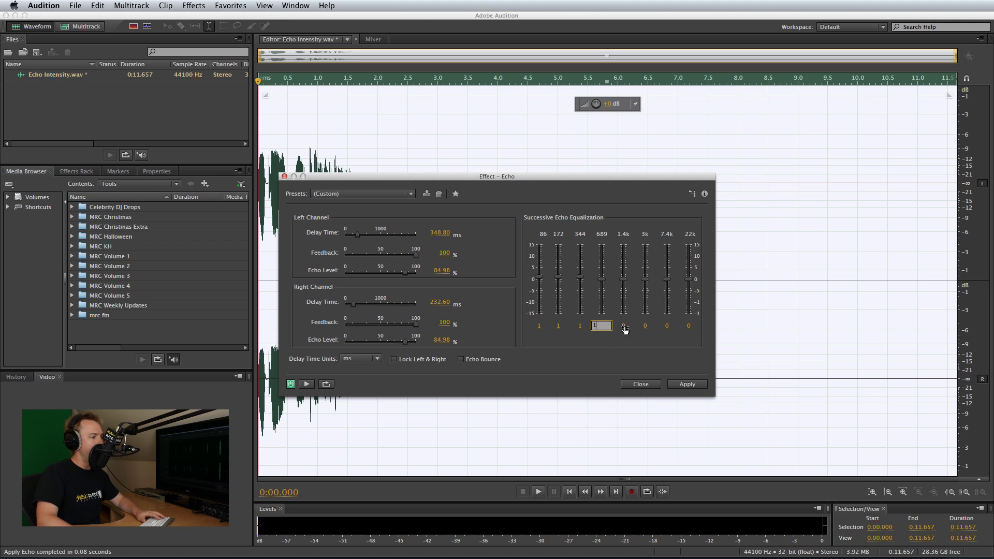
left_click(623, 327)
type("1")
Set the 3k, 7.4k and 22k bands to 1 and apply the echo.
left_click(645, 327)
type("1")
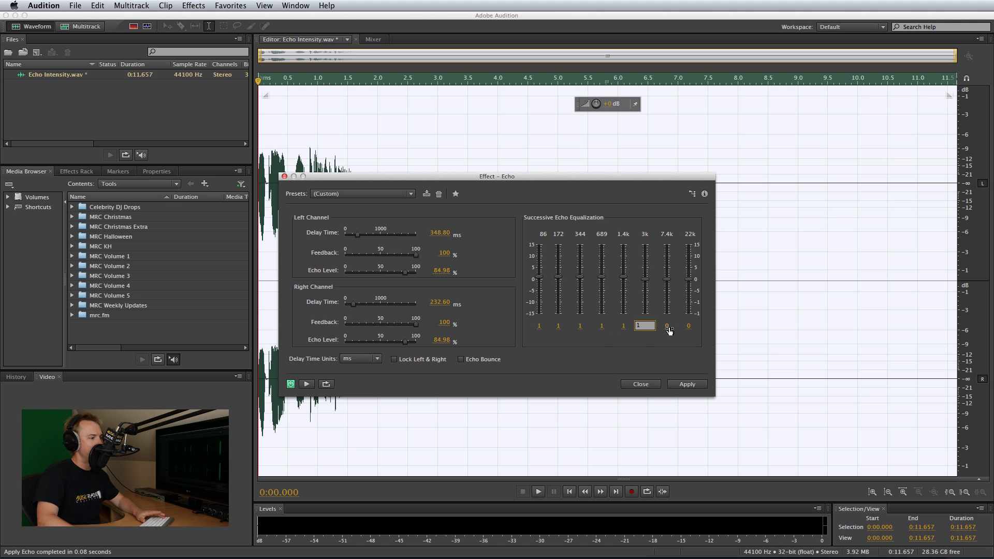
left_click(667, 326)
type("1")
key("Return")
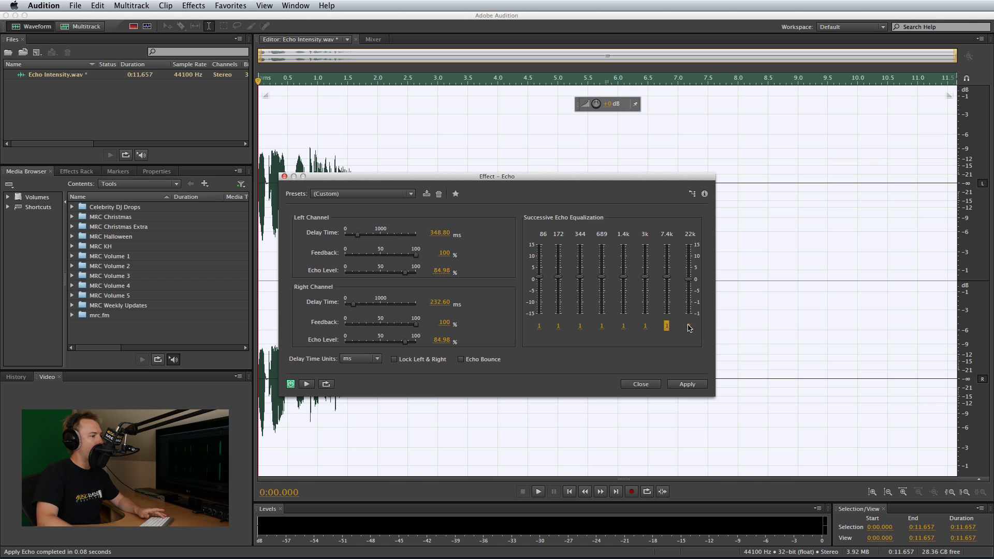
left_click(689, 328)
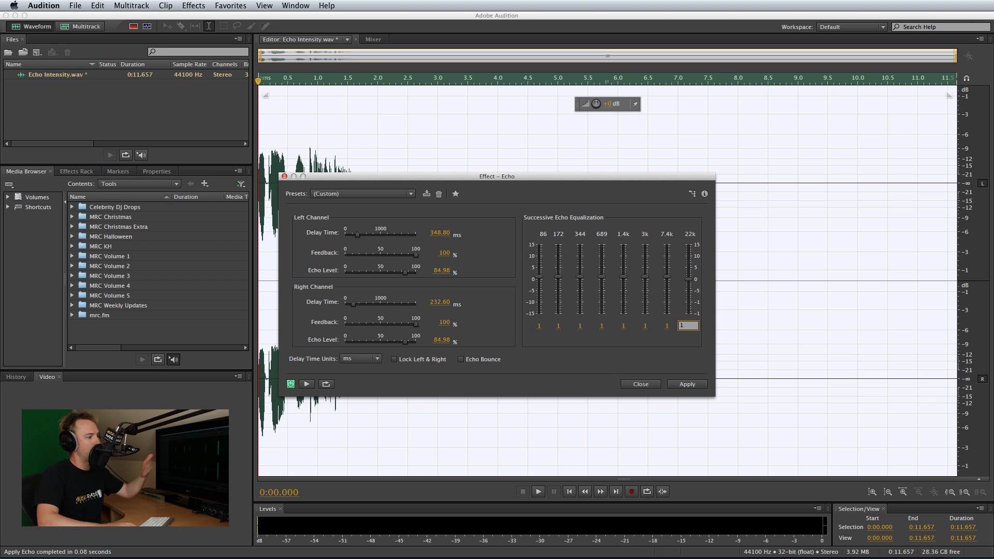
key("Return")
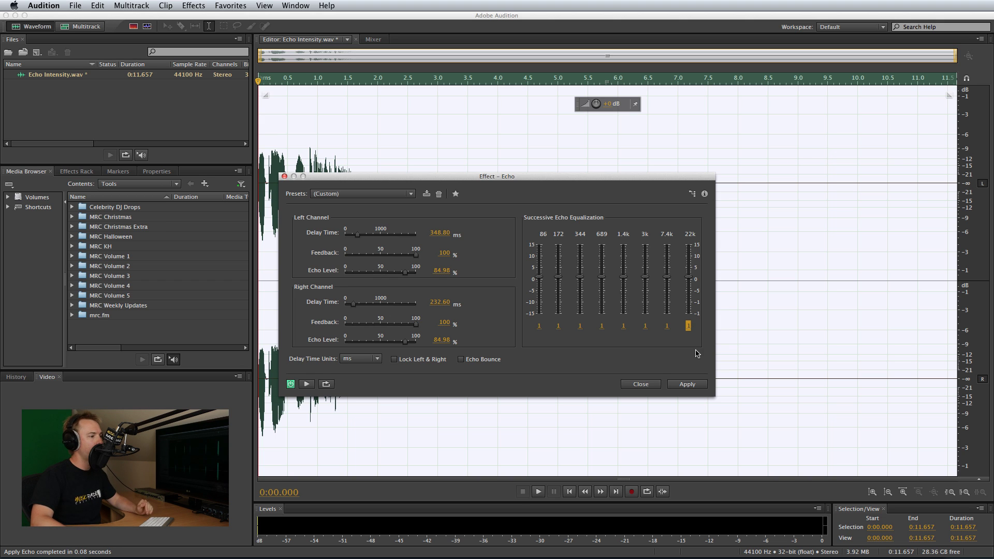
left_click(688, 386)
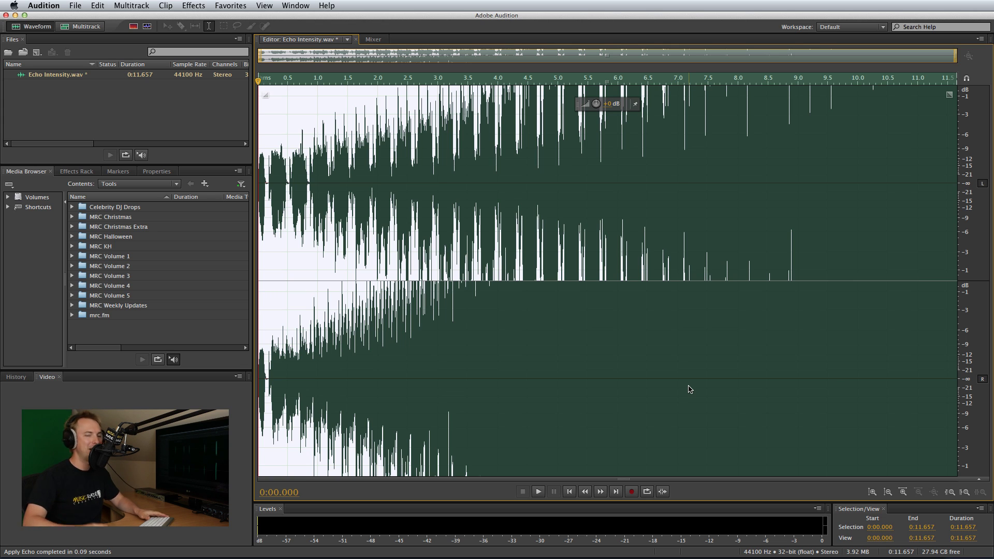
key("space")
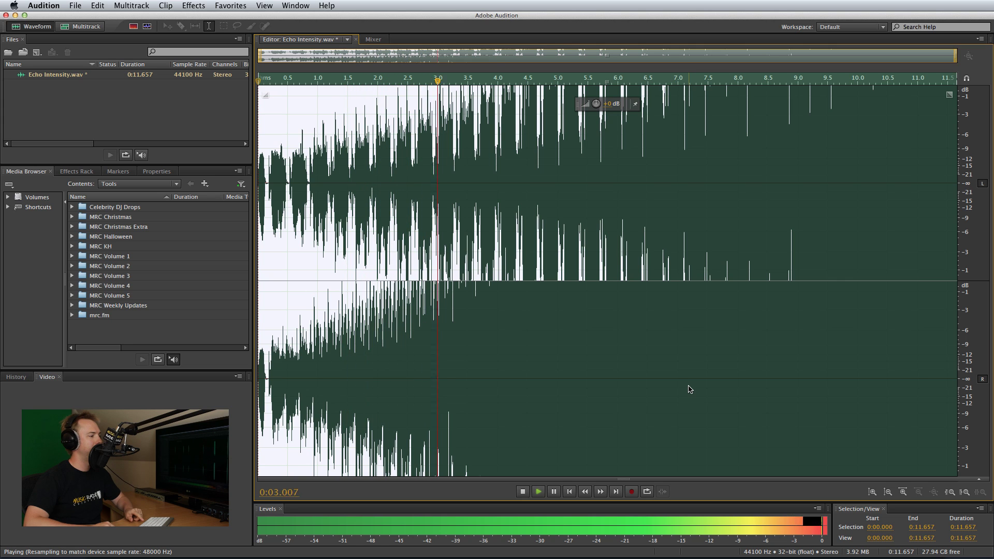
key("space")
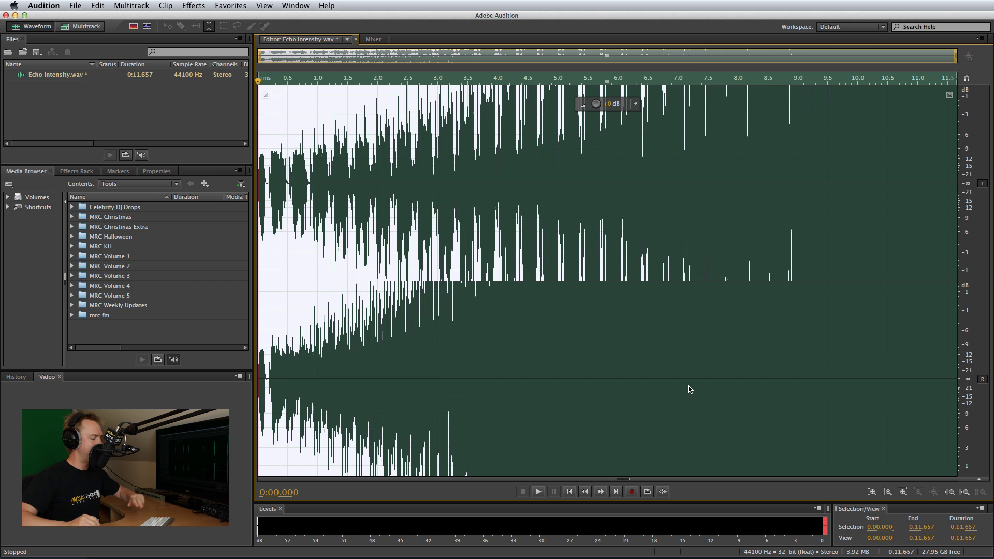
Undo the echo, lower the voice by 8.1 dB, and reapply the Echo effect.
key("super+z")
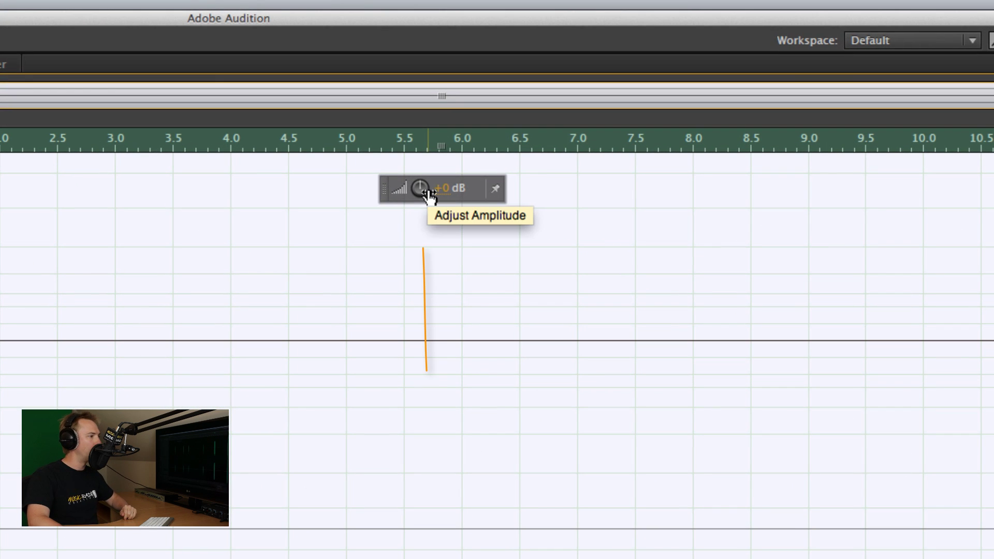
left_click_drag(425, 190, 426, 210)
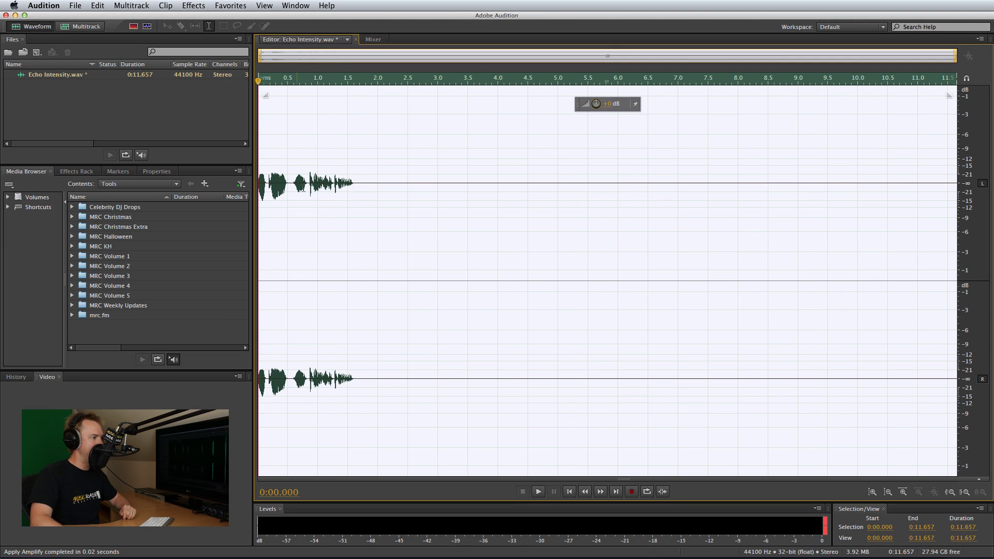
left_click(191, 6)
mouse_move(222, 129)
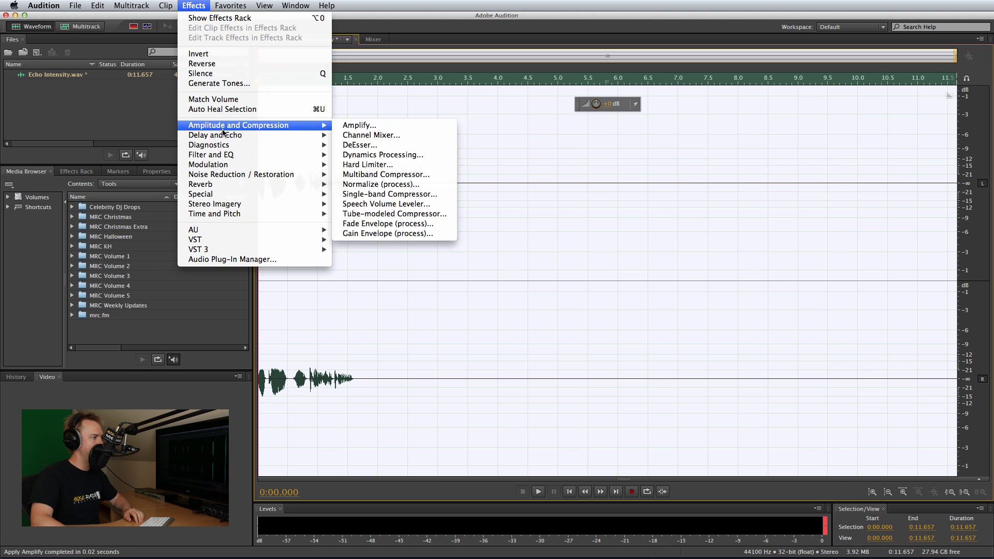
left_click(362, 155)
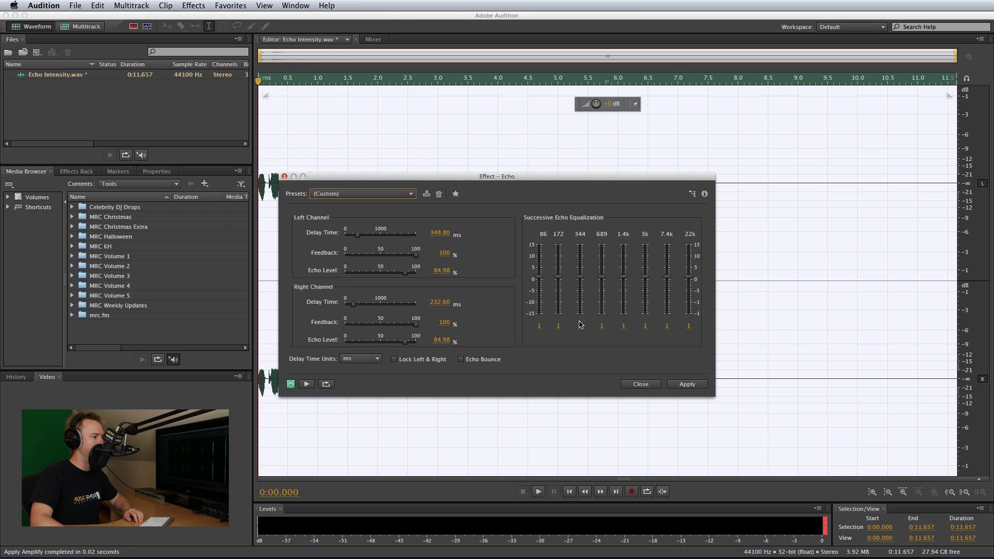
left_click(684, 385)
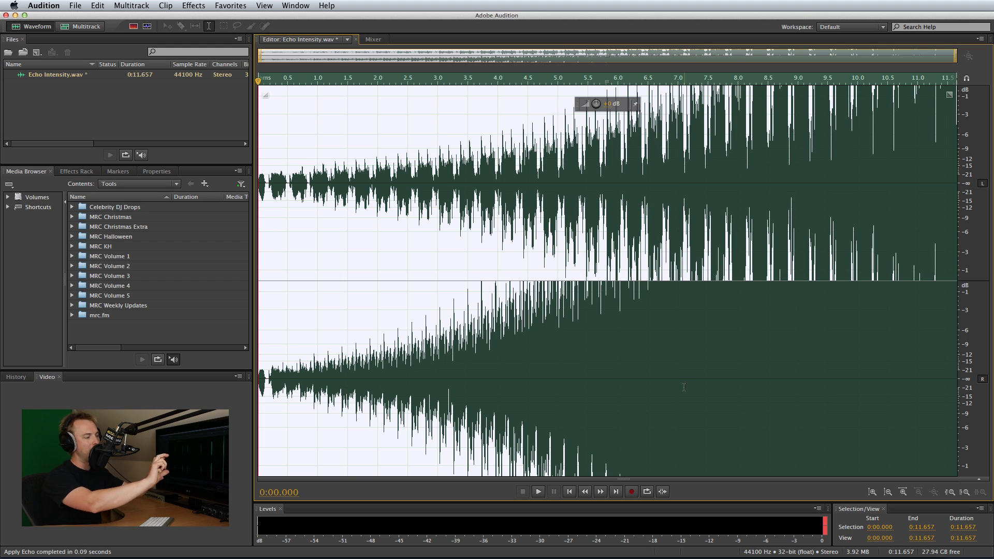
Reopen the Echo dialog showing the Custom settings with 100% feedback and 84.98% echo level.
left_click(206, 6)
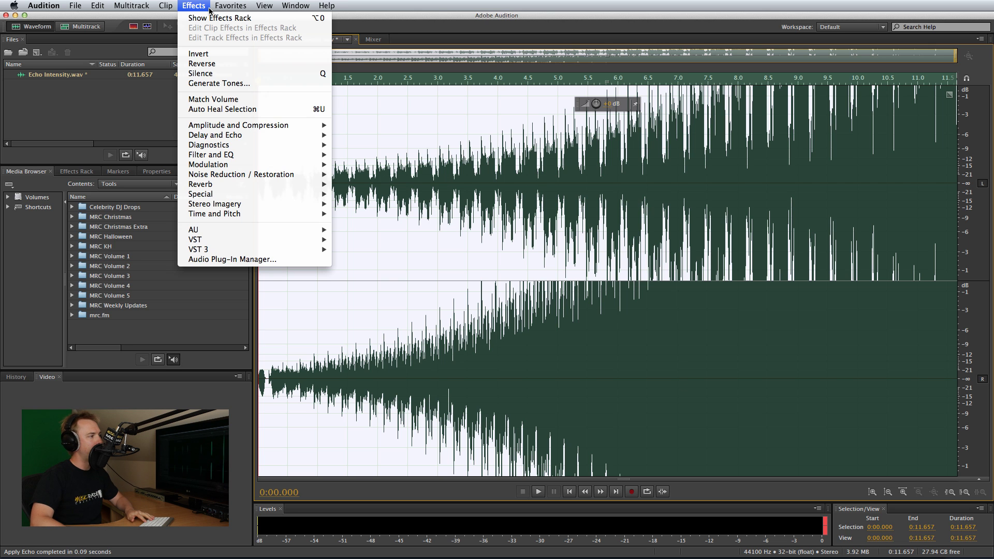
mouse_move(247, 134)
left_click(354, 154)
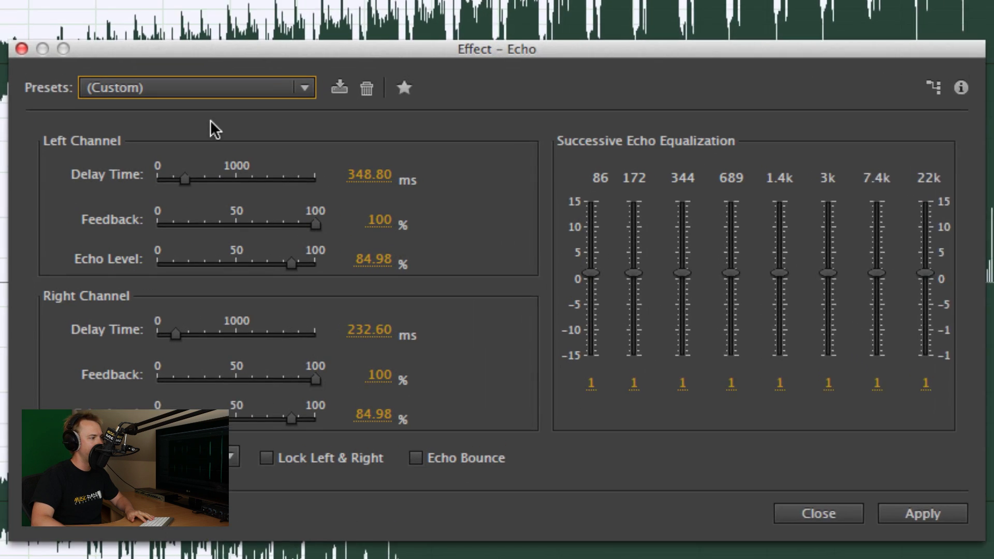